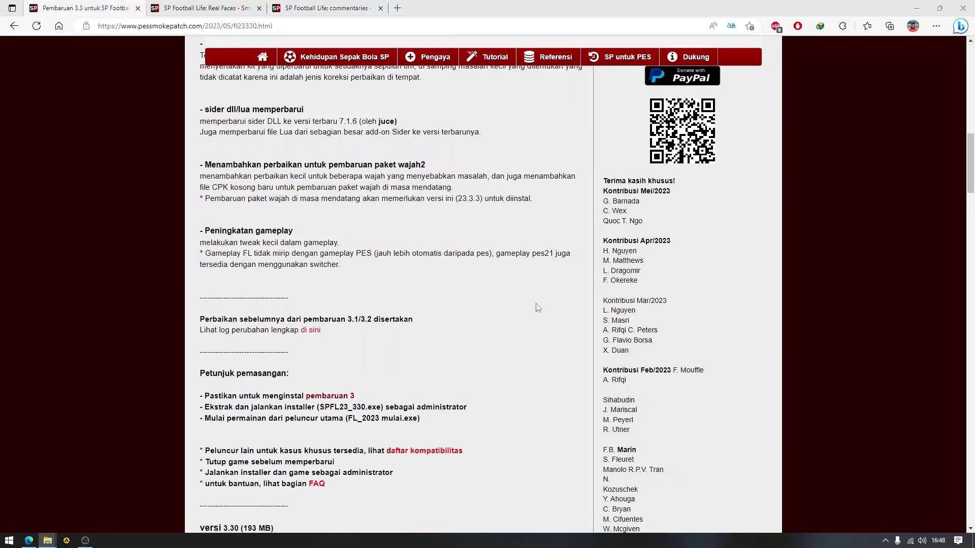
# Compare the SP Football Life update 3.3 page with the Real Faces page's Update 2 section.
pyautogui.click(231, 8)
pyautogui.scroll(-2, 353, 316)
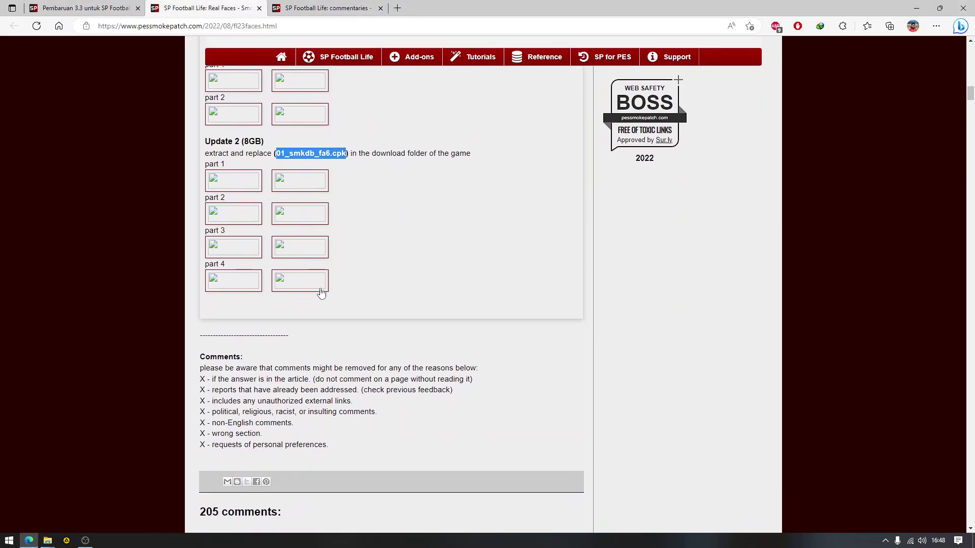
pyautogui.click(92, 7)
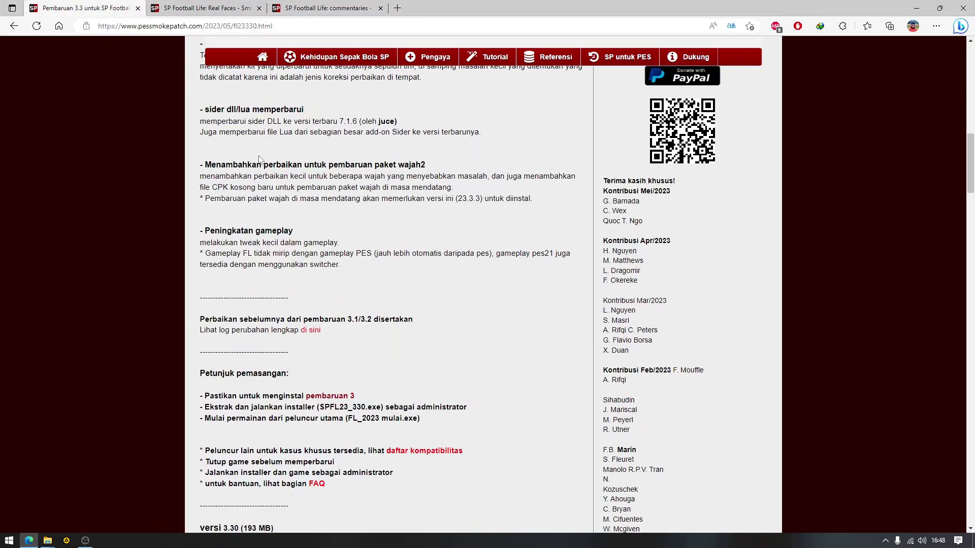
pyautogui.click(205, 9)
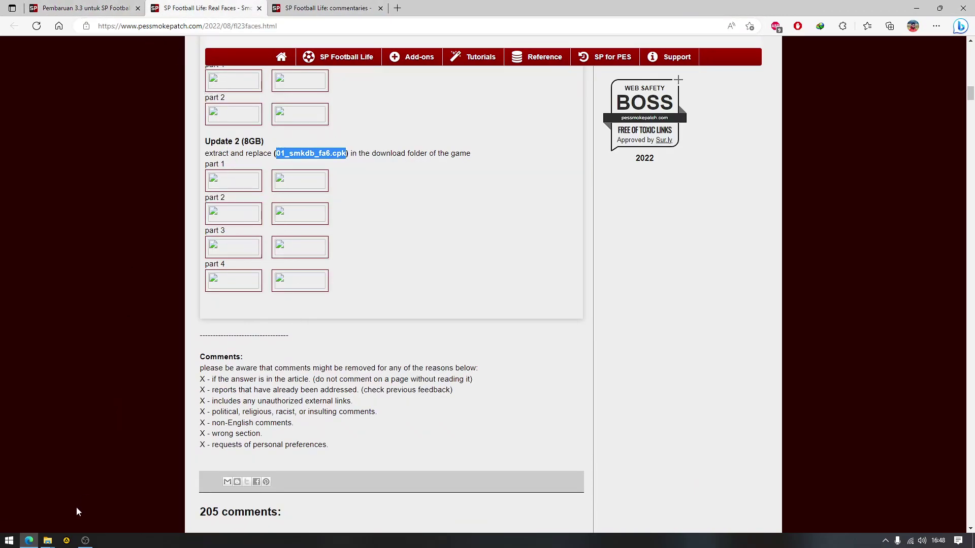
# Review the 01_smkdb_fa6, com233_eng and SPFL23_330 files in the FOOTBALL LIFE 2023 folder in File Explorer.
pyautogui.click(47, 541)
pyautogui.click(30, 490)
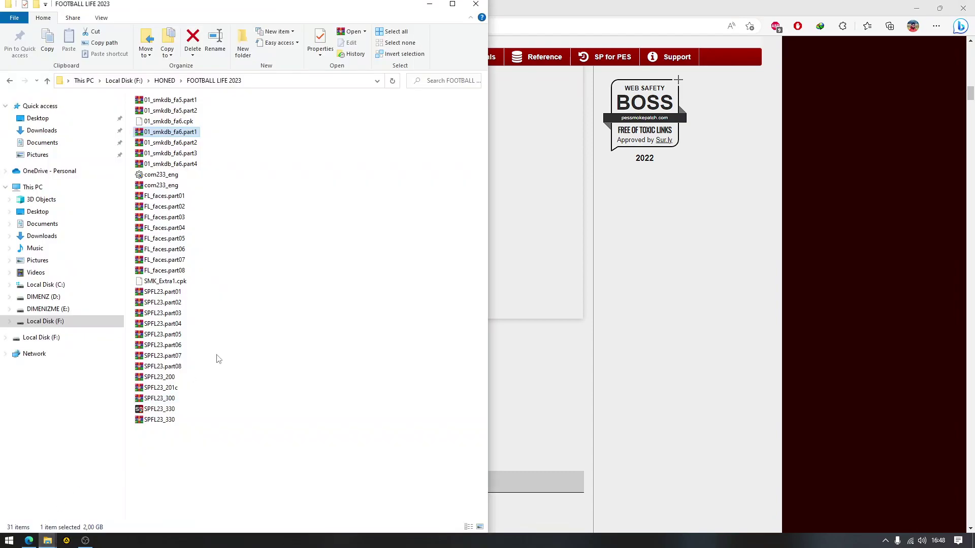
pyautogui.rightClick(194, 132)
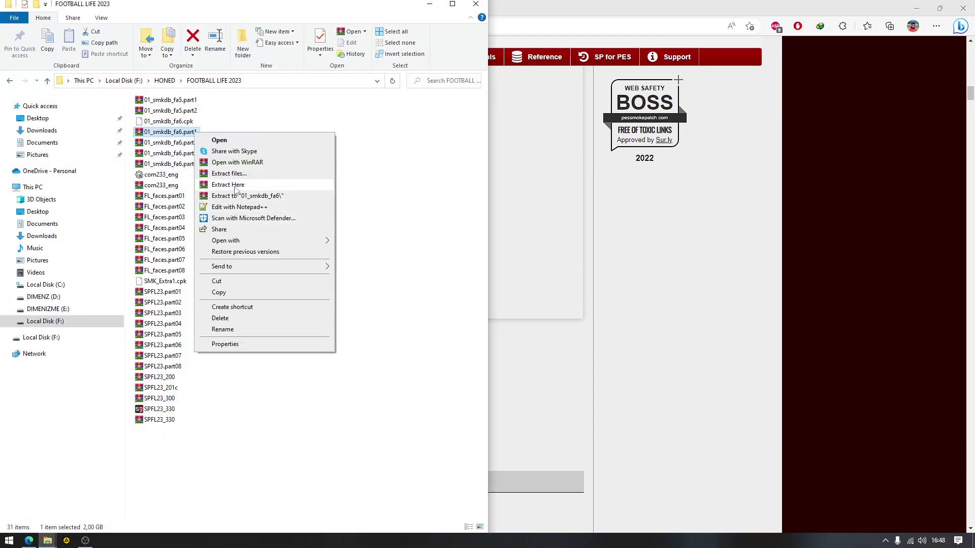
pyautogui.click(184, 125)
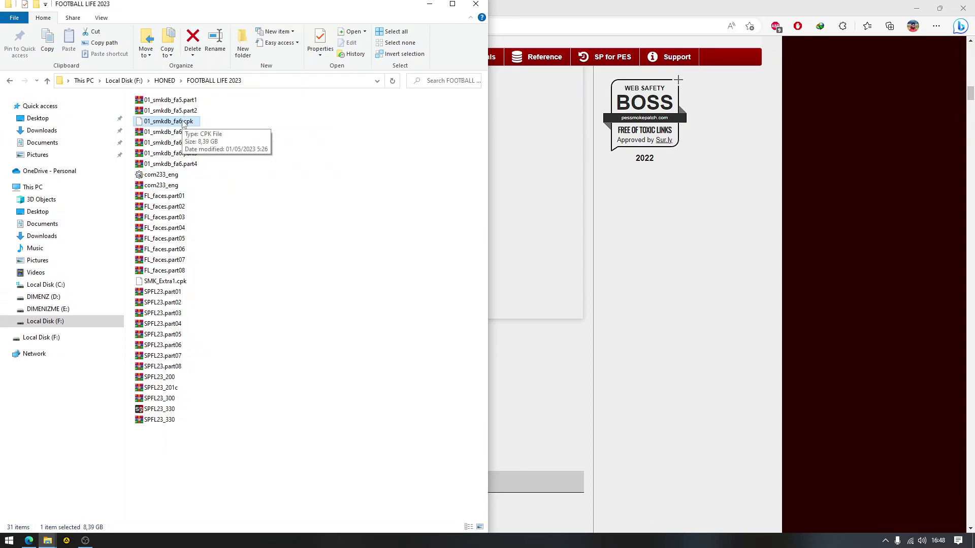
pyautogui.click(175, 176)
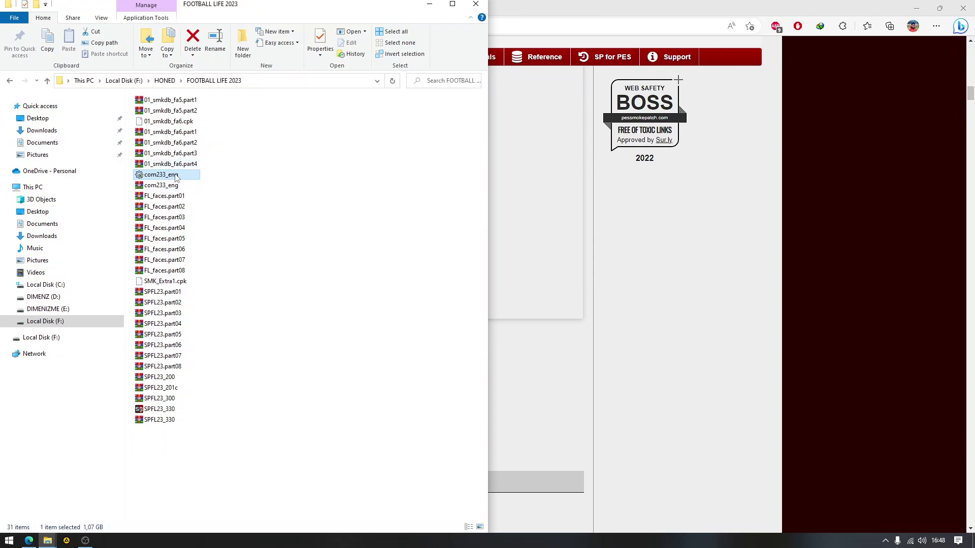
pyautogui.click(167, 409)
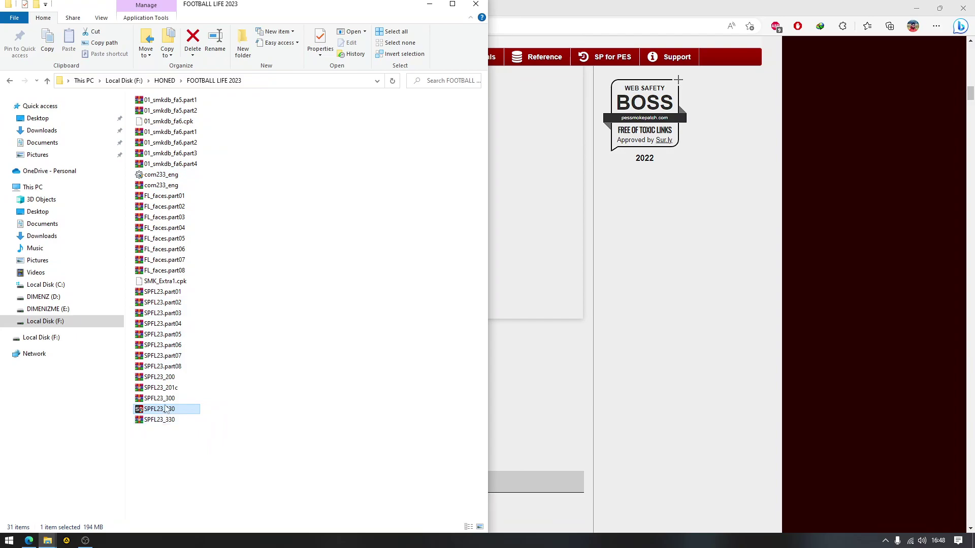
# Switch back to the browser and read the update 3.3 page from its heading and release summary.
pyautogui.click(505, 337)
pyautogui.click(114, 8)
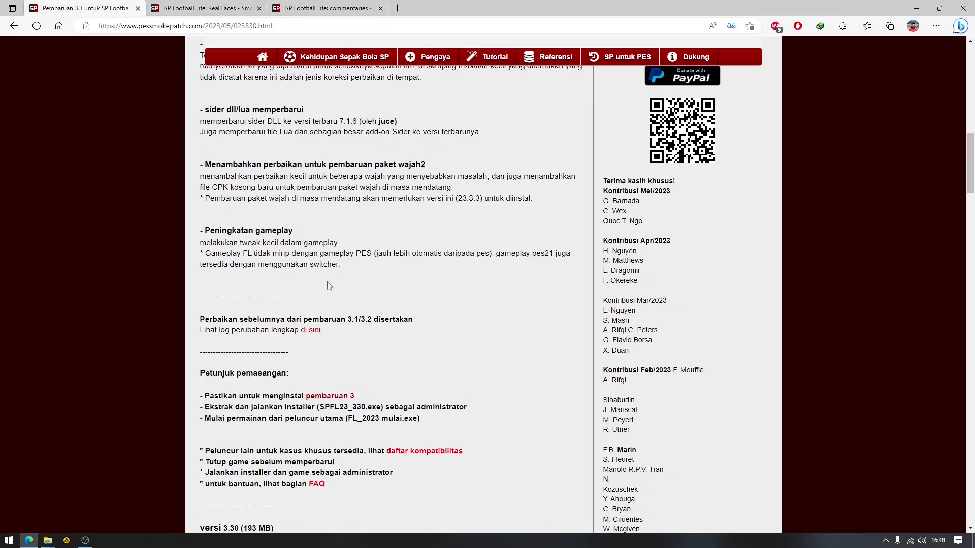
pyautogui.scroll(12, 270, 210)
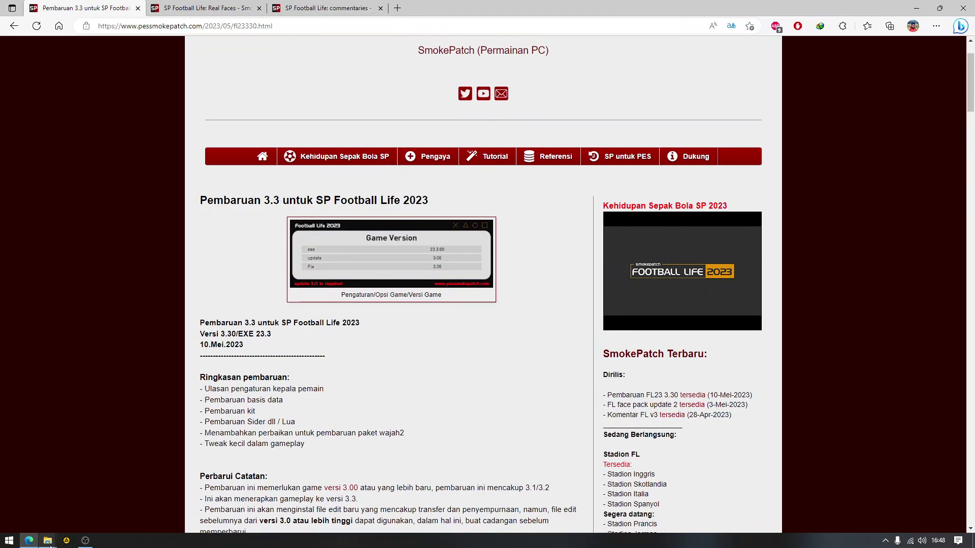
# Switch to File Explorer and cut 01_smkdb_fa6.cpk from the FOOTBALL LIFE 2023 folder.
pyautogui.click(33, 493)
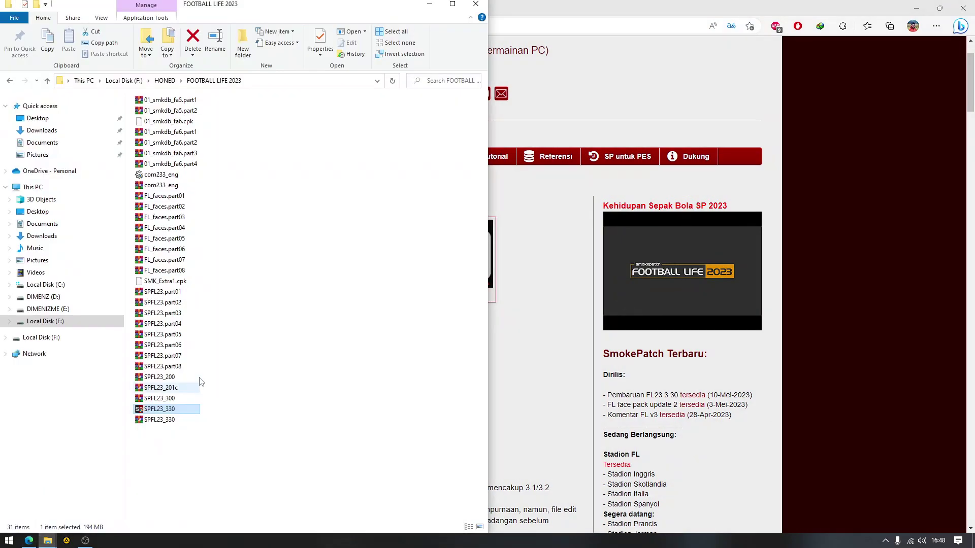
pyautogui.click(171, 123)
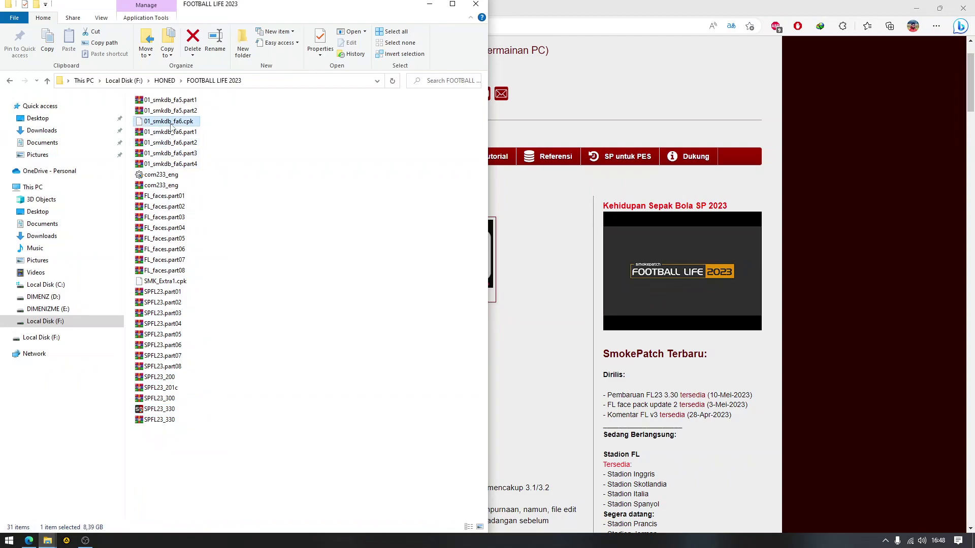
pyautogui.rightClick(171, 124)
pyautogui.click(216, 269)
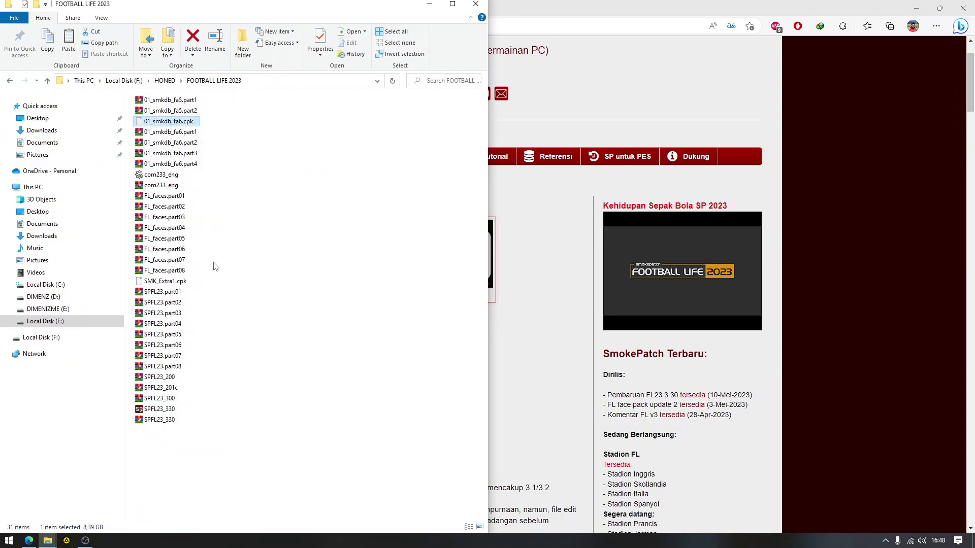
# Open D:\GAMES\SP Football Life 2023\download in a maximized File Explorer window.
pyautogui.click(51, 297)
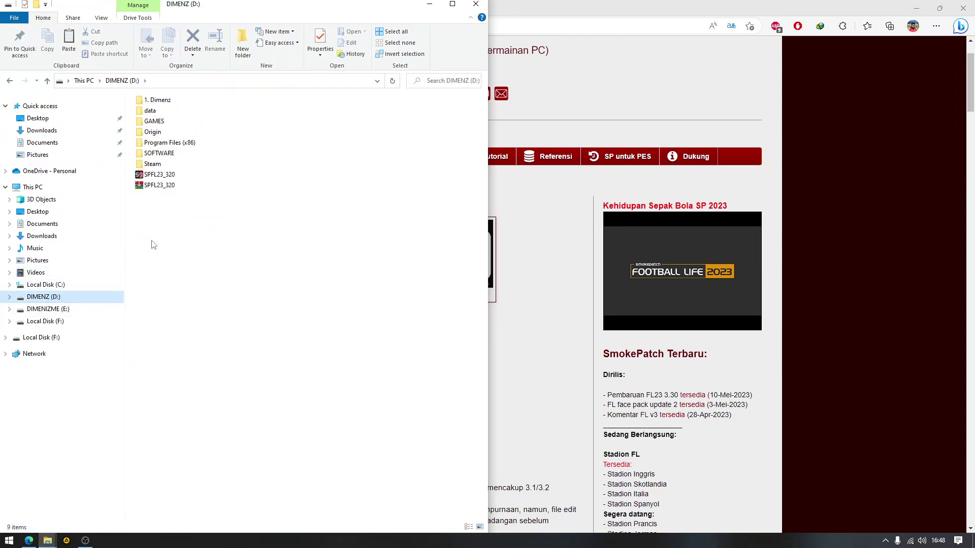
pyautogui.click(154, 123)
pyautogui.doubleClick(154, 124)
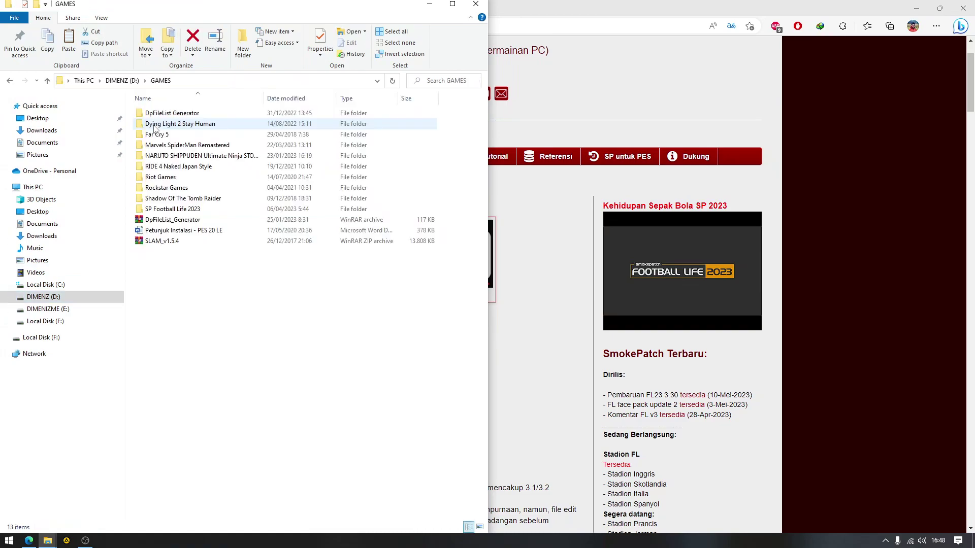
pyautogui.doubleClick(191, 210)
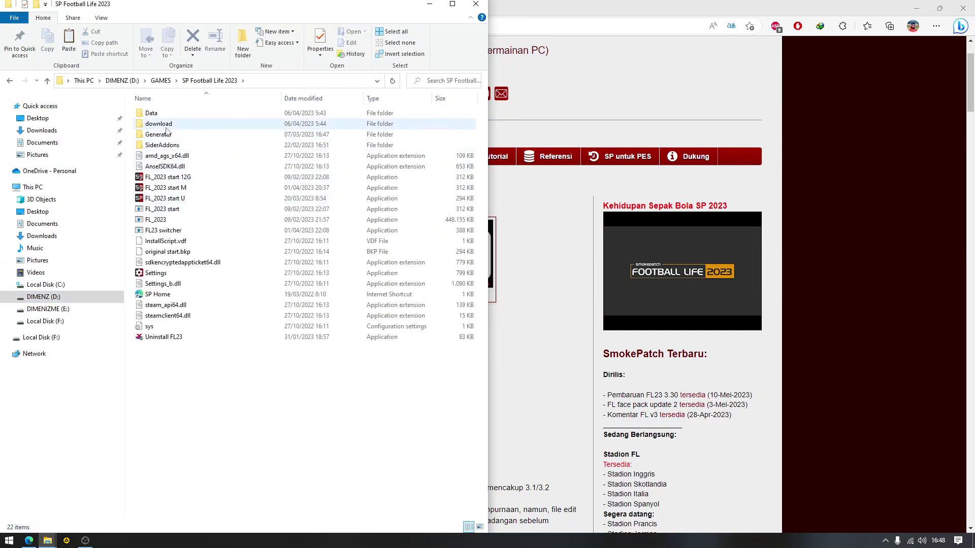
pyautogui.doubleClick(166, 126)
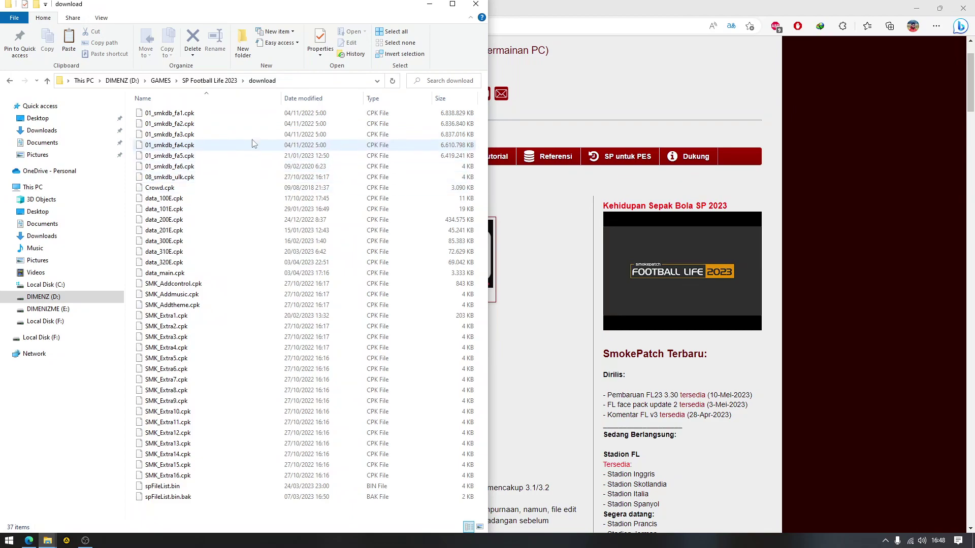
pyautogui.click(451, 4)
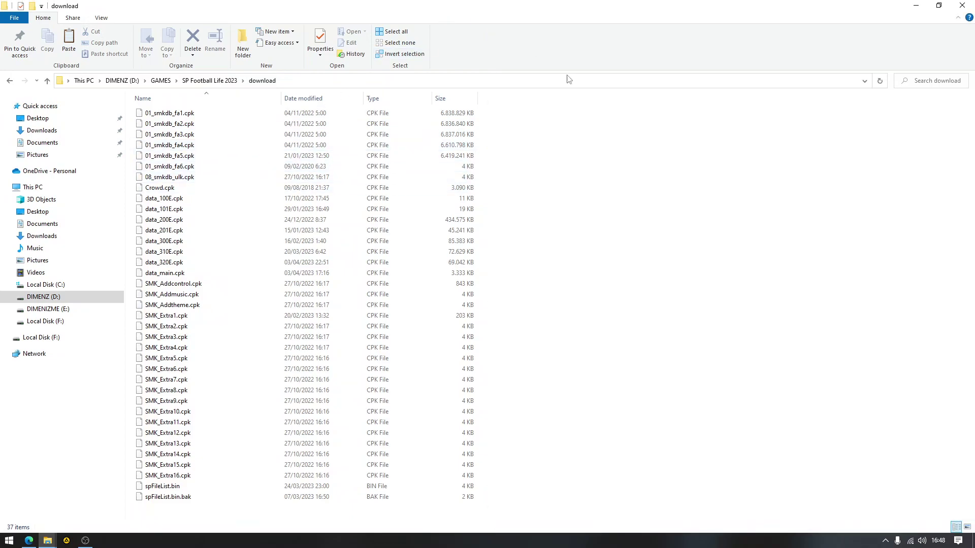
# Paste 01_smkdb_fa6.cpk into the game's download folder, replacing the existing file of the same name.
pyautogui.click(430, 169)
pyautogui.rightClick(566, 165)
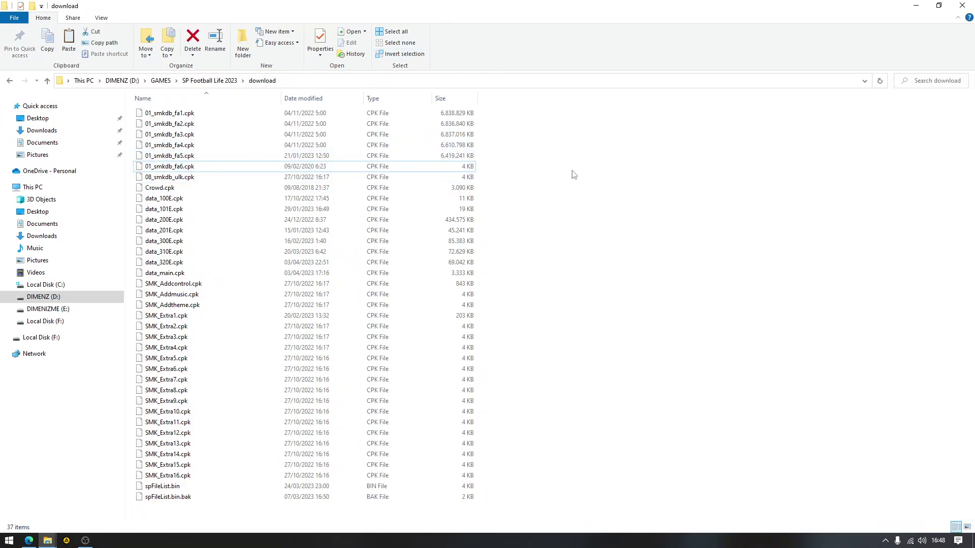
pyautogui.click(607, 248)
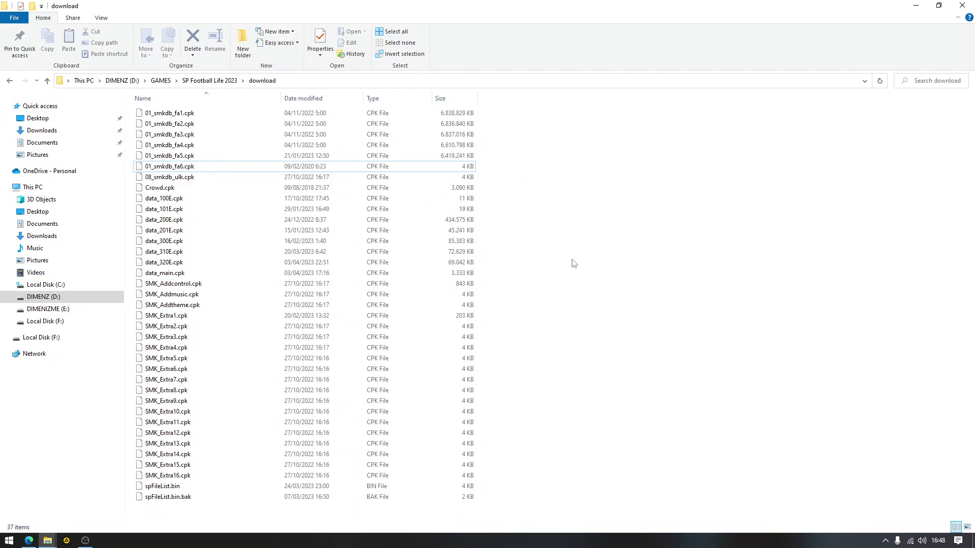
pyautogui.click(477, 199)
# Go back to the FOOTBALL LIFE 2023 folder on drive F: while the file is being moved.
pyautogui.press('BackSpace')
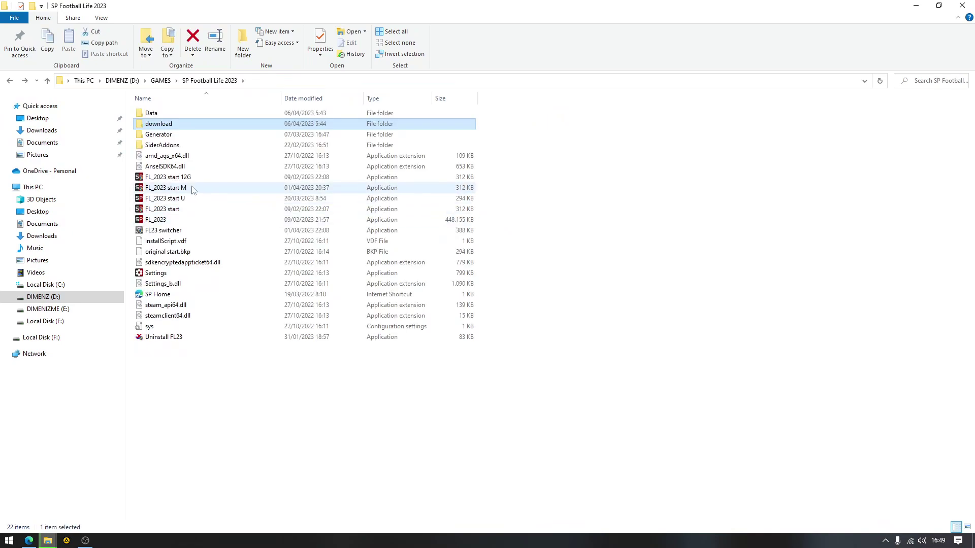
pyautogui.press('BackSpace')
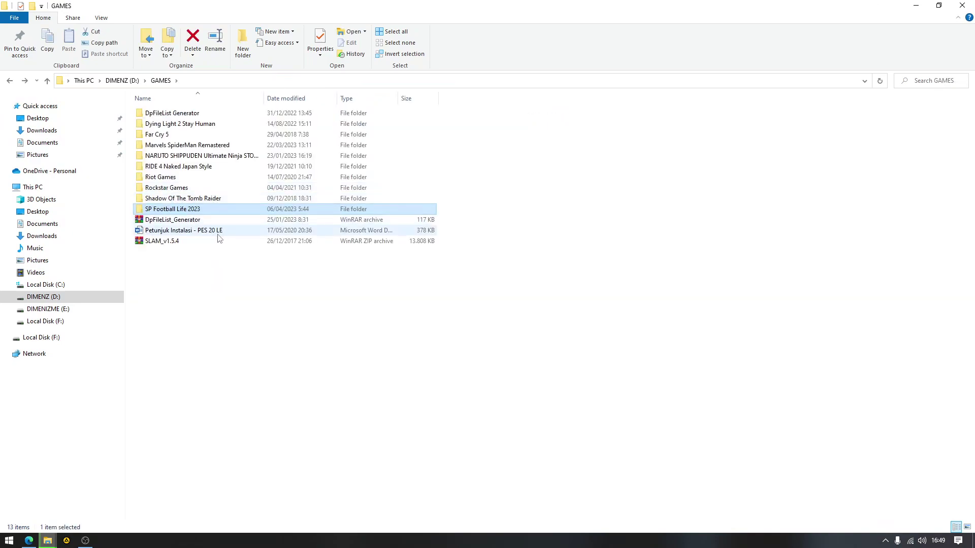
pyautogui.press('BackSpace')
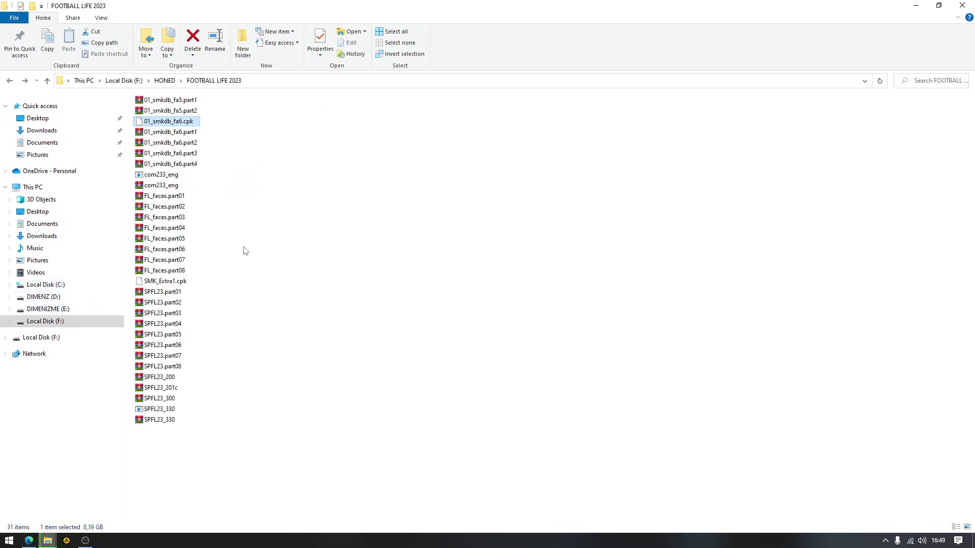
pyautogui.press('BackSpace')
pyautogui.hotkey('alt', 'Left')
# Bring up the file transfer window and monitor the detailed progress of the 01_smkdb_fa6.cpk move.
pyautogui.click(47, 540)
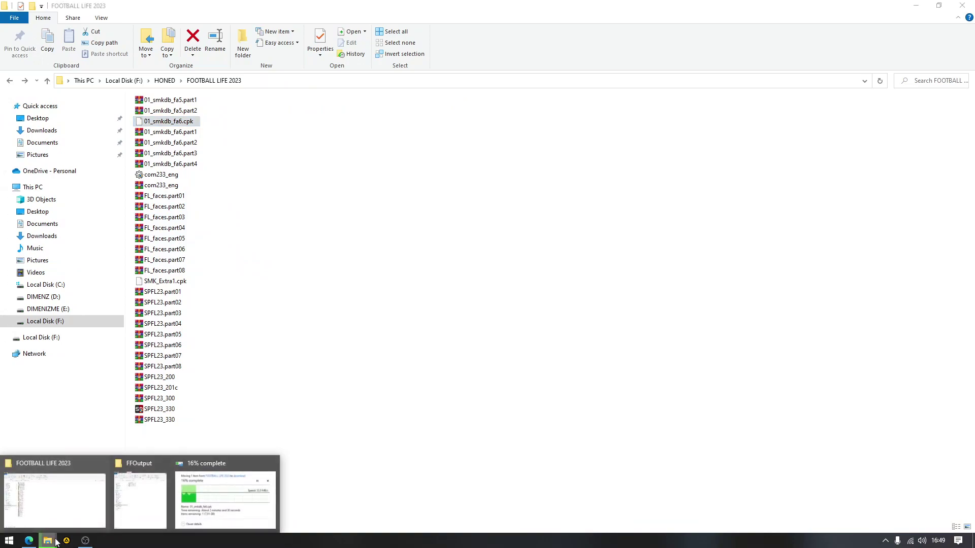
pyautogui.click(193, 523)
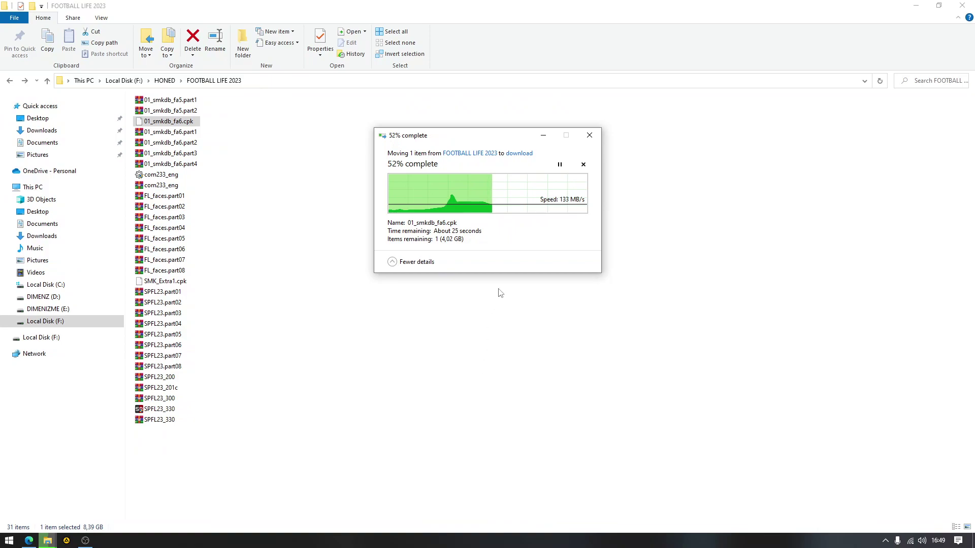
pyautogui.click(403, 263)
pyautogui.click(406, 199)
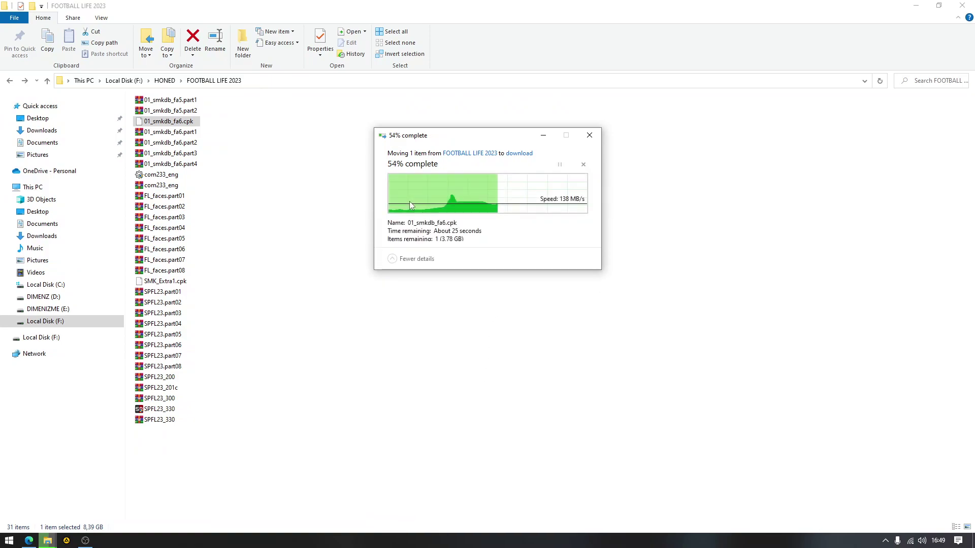
pyautogui.click(411, 263)
pyautogui.click(408, 209)
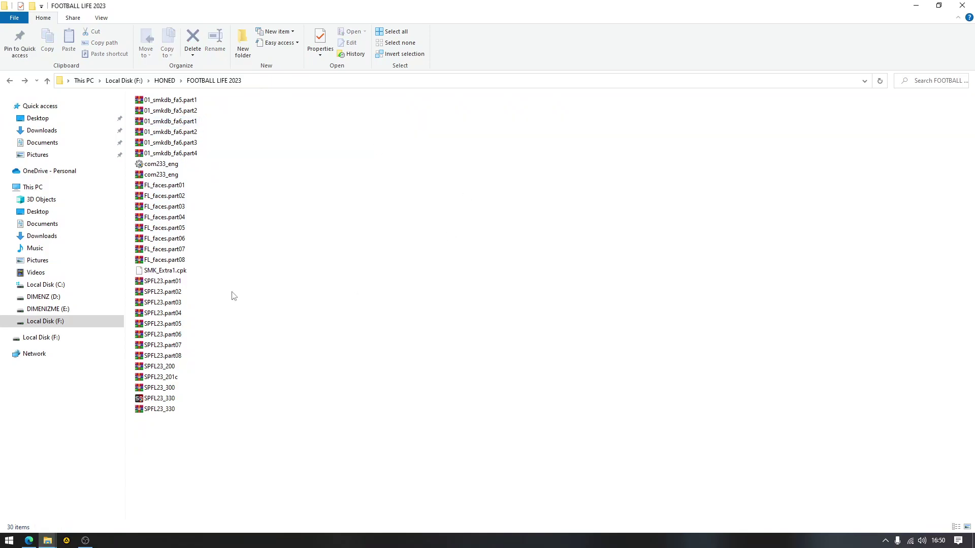
# Check the date and size of 01_smkdb_fa6.cpk in the game's download folder.
pyautogui.hotkey('alt', 'Left')
pyautogui.hotkey('alt', 'Left')
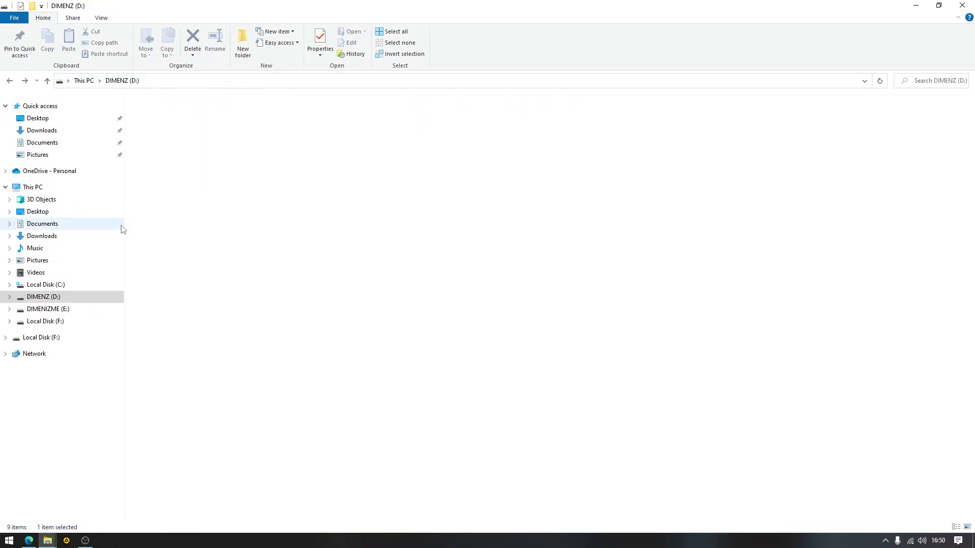
pyautogui.click(468, 165)
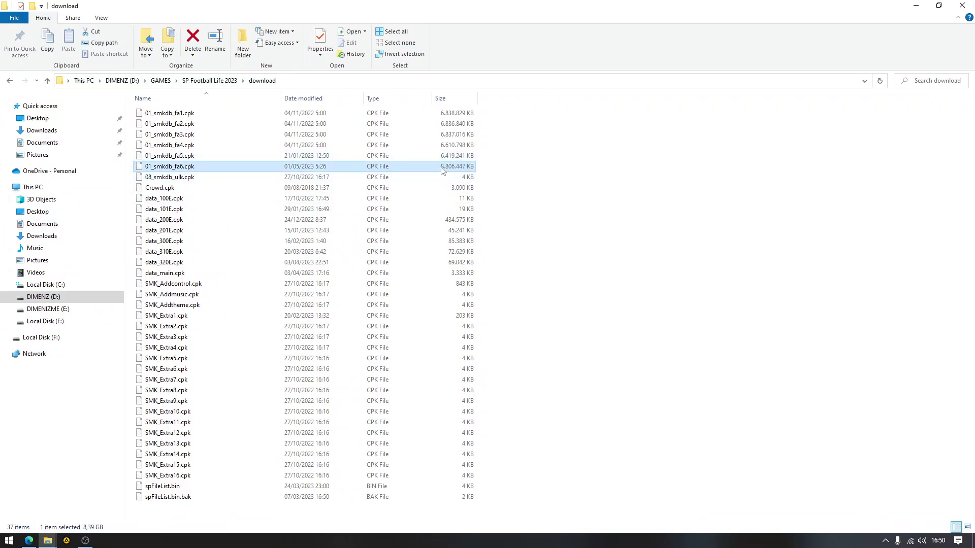
# Return to the FOOTBALL LIFE 2023 folder on drive F: and launch the com233_eng installer.
pyautogui.hotkey('alt', 'Left')
pyautogui.hotkey('alt', 'Left')
pyautogui.hotkey('alt', 'Right')
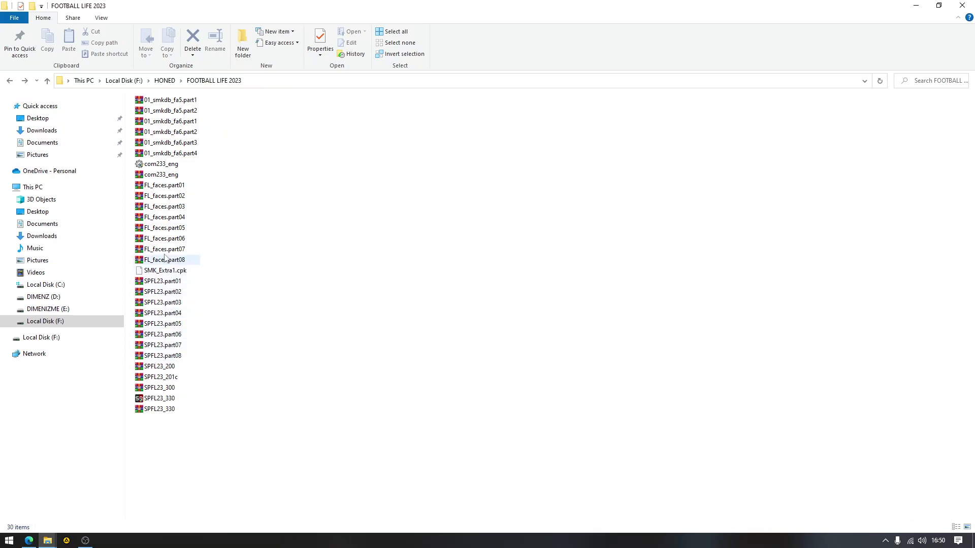
pyautogui.click(168, 169)
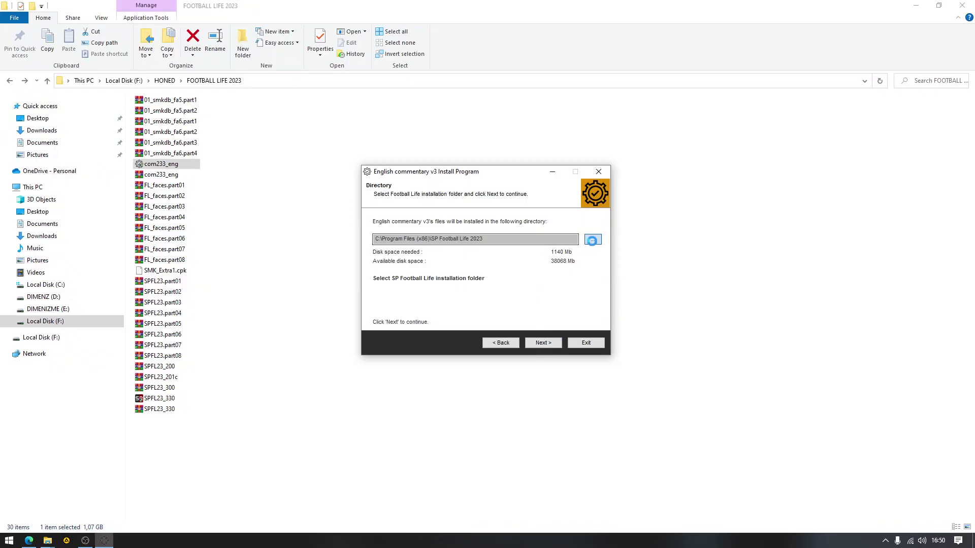
# Install English commentary v3 into the folder D:\GAMES\SP Football Life 2023 and exit the installer on completion.
pyautogui.click(592, 241)
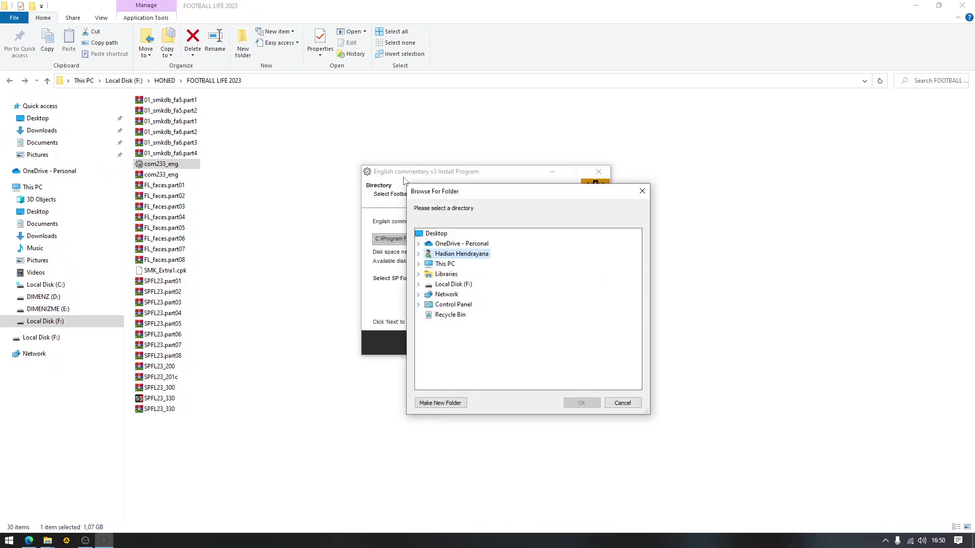
pyautogui.doubleClick(445, 263)
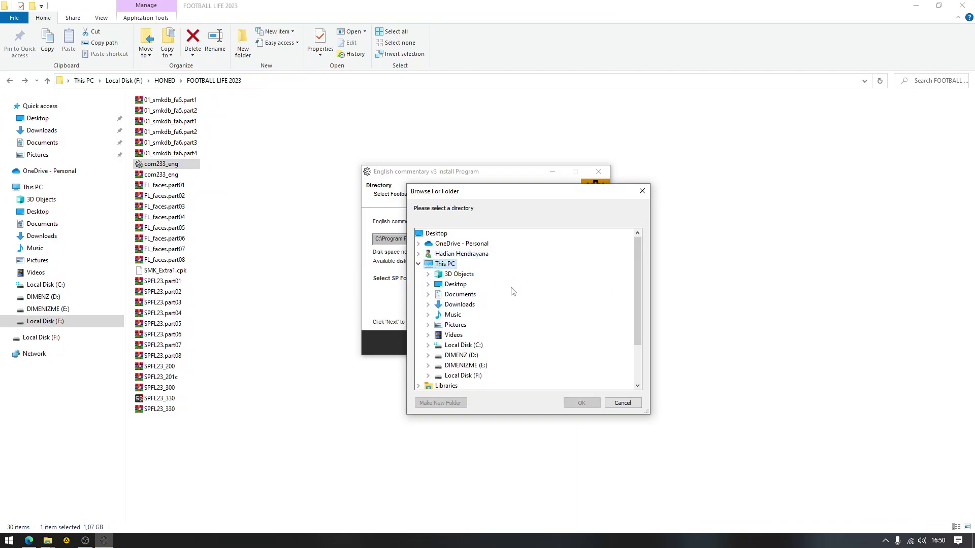
pyautogui.doubleClick(460, 355)
pyautogui.doubleClick(464, 335)
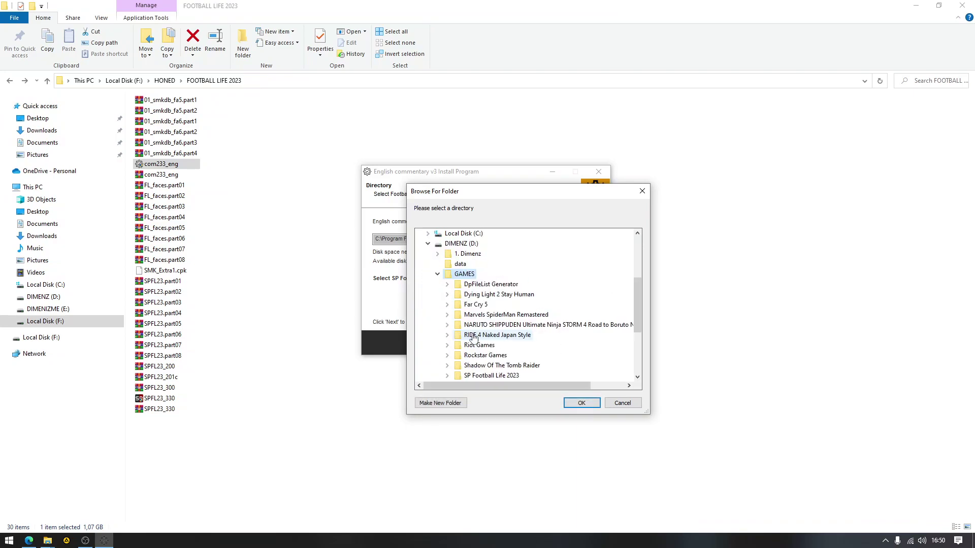
pyautogui.doubleClick(492, 376)
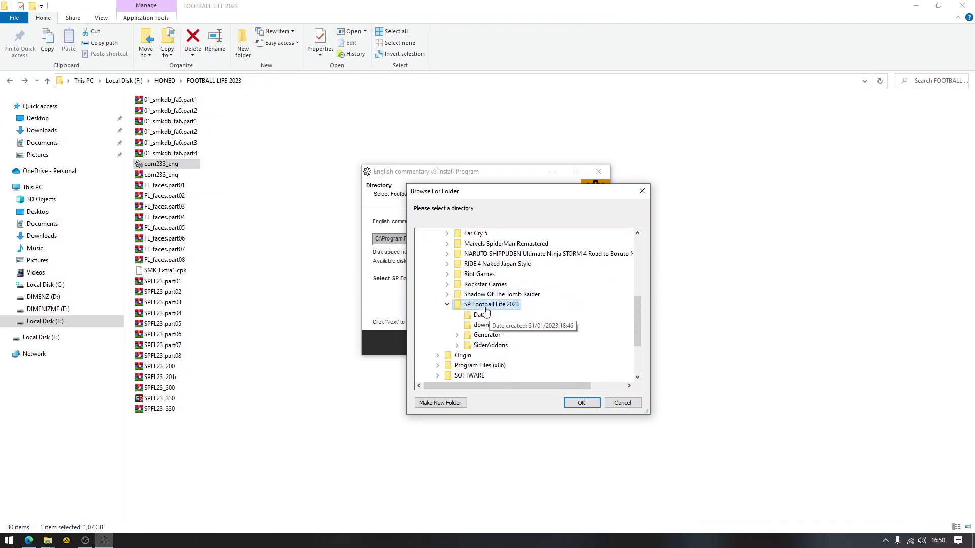
pyautogui.click(580, 402)
pyautogui.click(543, 344)
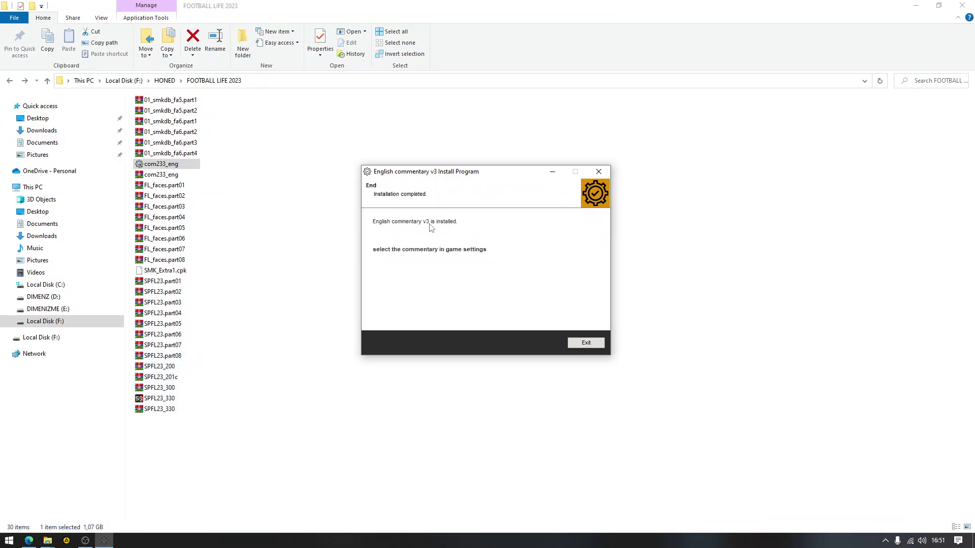
pyautogui.click(585, 343)
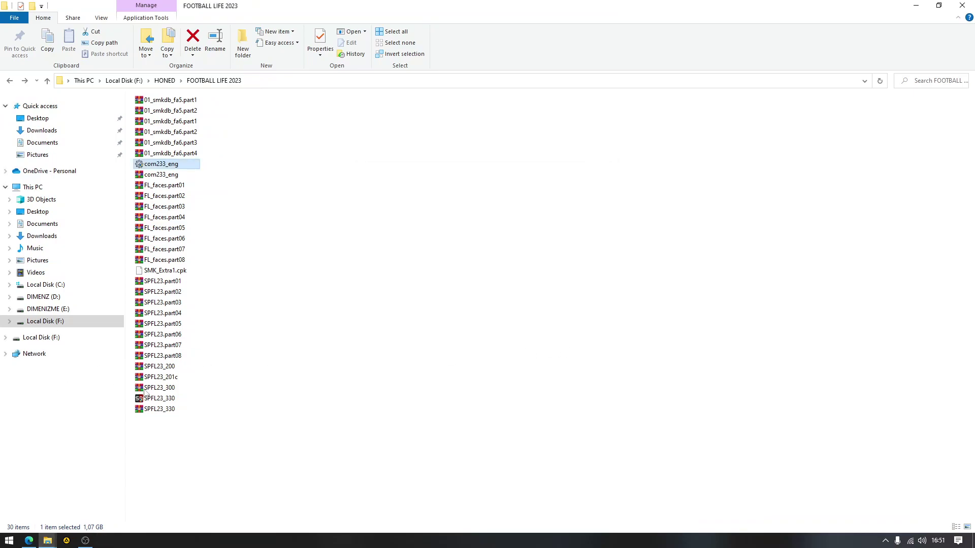
# Run the SPFL23_330 installer, install Update 3.30 into D:\GAMES\SP Football Life 2023, and exit it on completion.
pyautogui.click(169, 401)
pyautogui.doubleClick(159, 403)
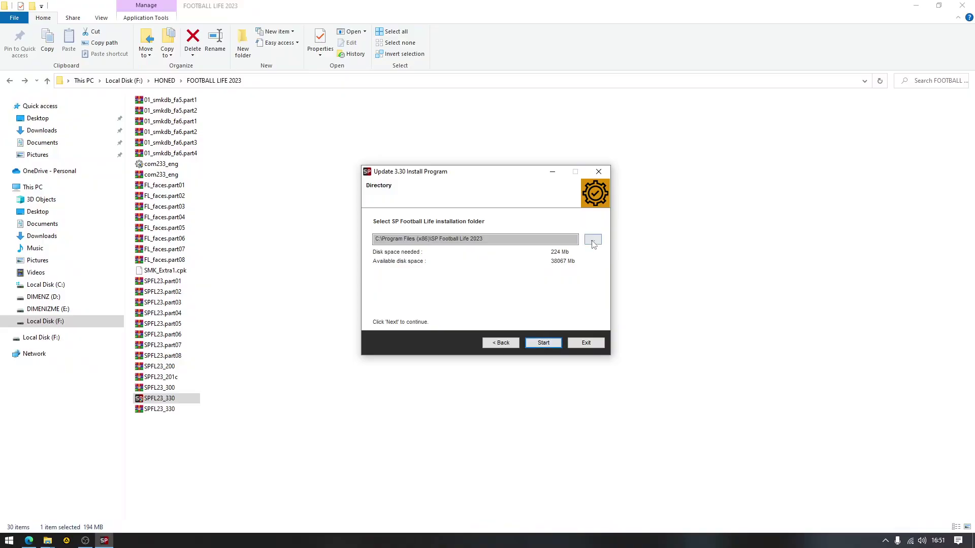
pyautogui.click(594, 242)
pyautogui.doubleClick(446, 263)
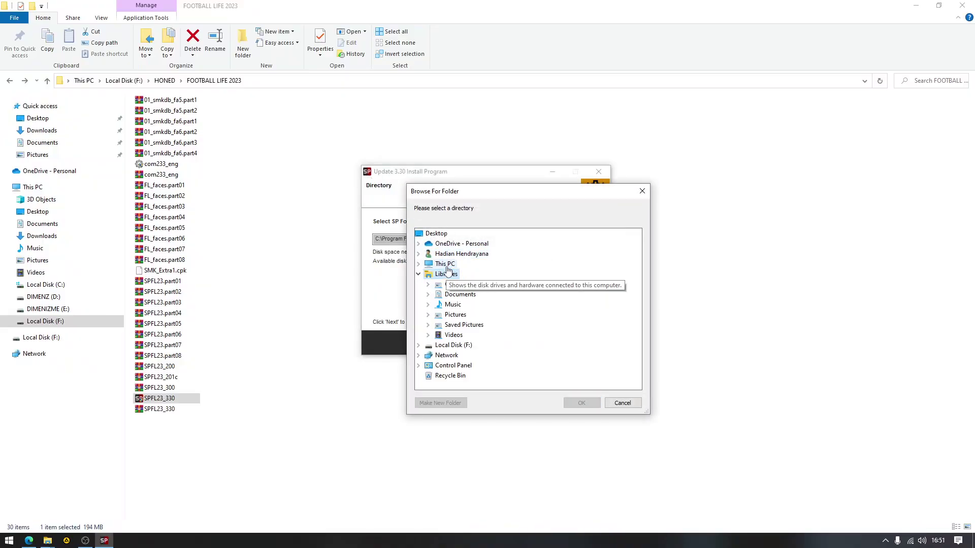
pyautogui.doubleClick(461, 355)
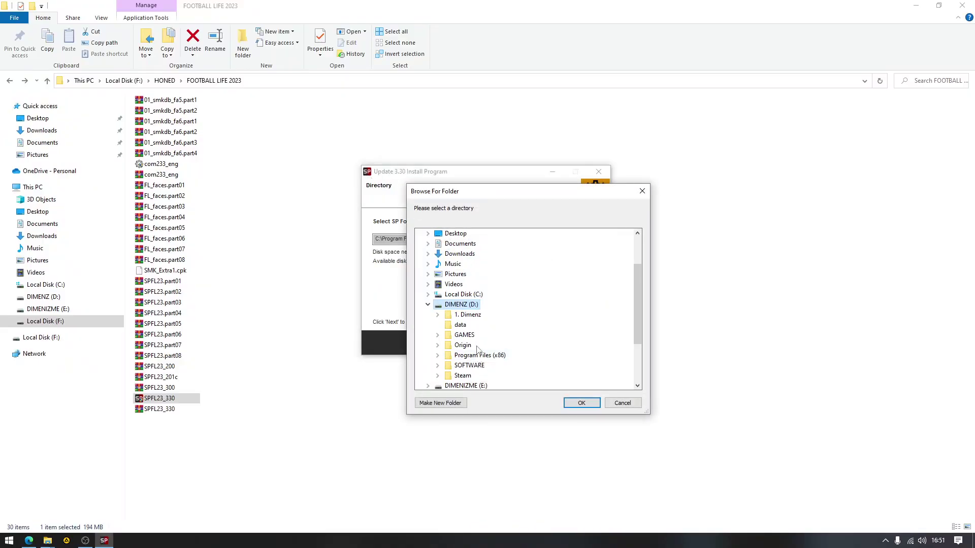
pyautogui.doubleClick(464, 305)
pyautogui.scroll(-2, 457, 330)
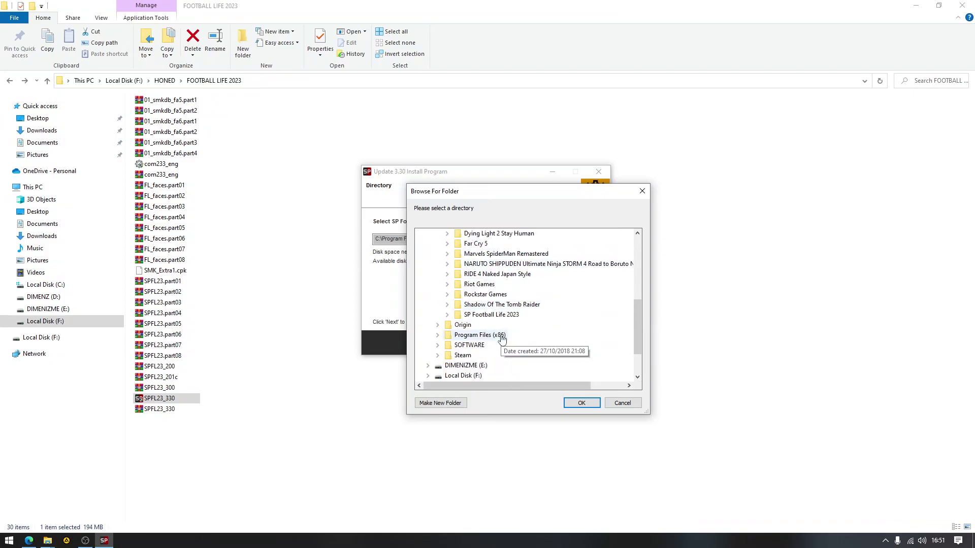
pyautogui.doubleClick(491, 314)
pyautogui.click(580, 403)
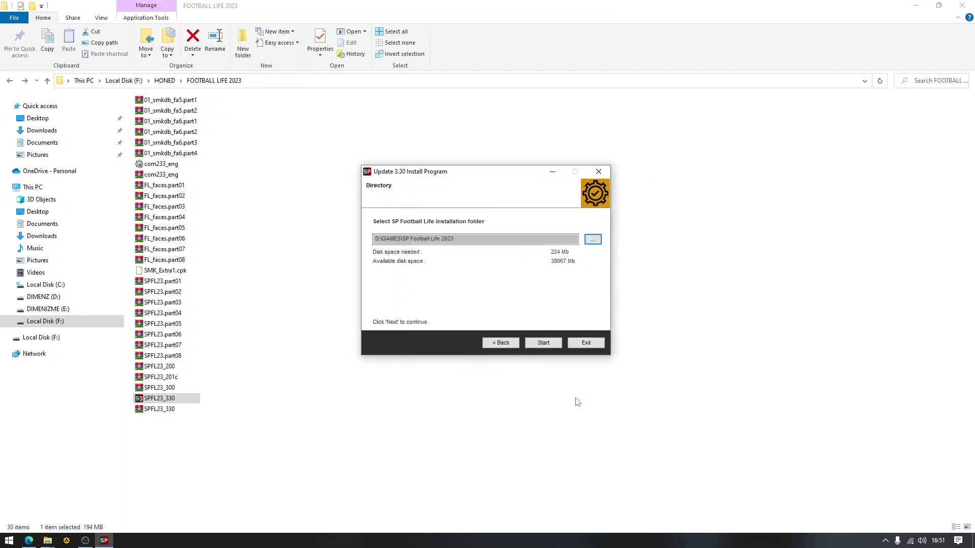
pyautogui.click(540, 342)
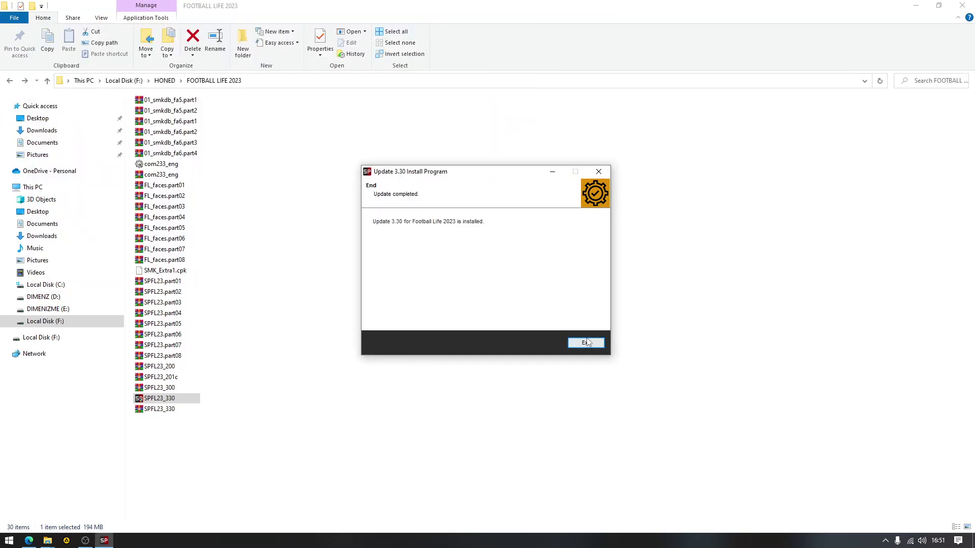
pyautogui.click(587, 344)
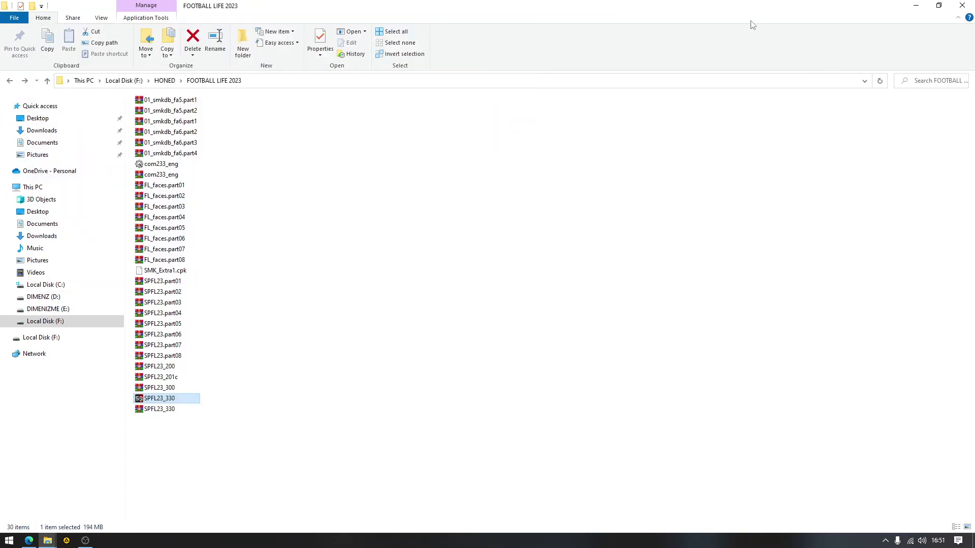
# Clear the desktop by closing the FOOTBALL LIFE 2023 folder window, minimizing OBS and closing the Edge search bar.
pyautogui.click(961, 7)
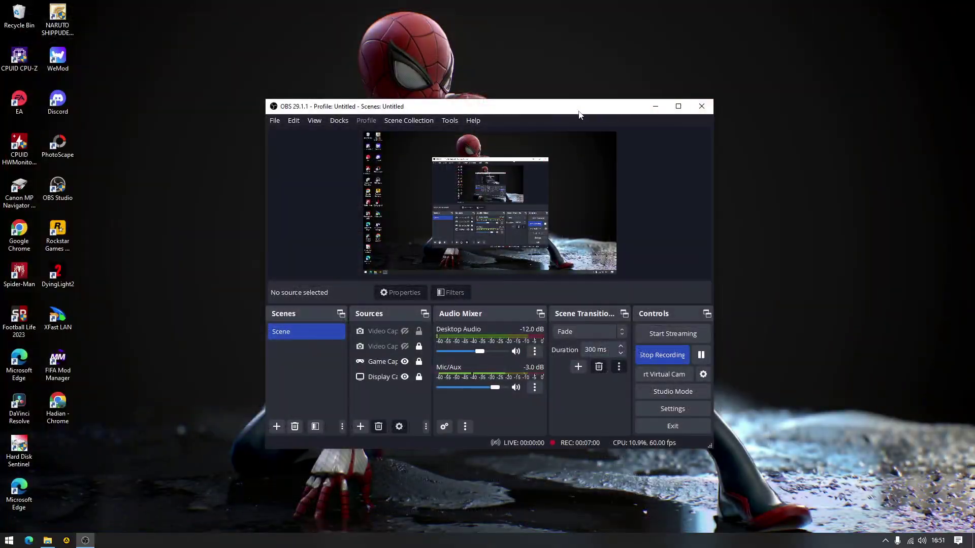
pyautogui.click(654, 106)
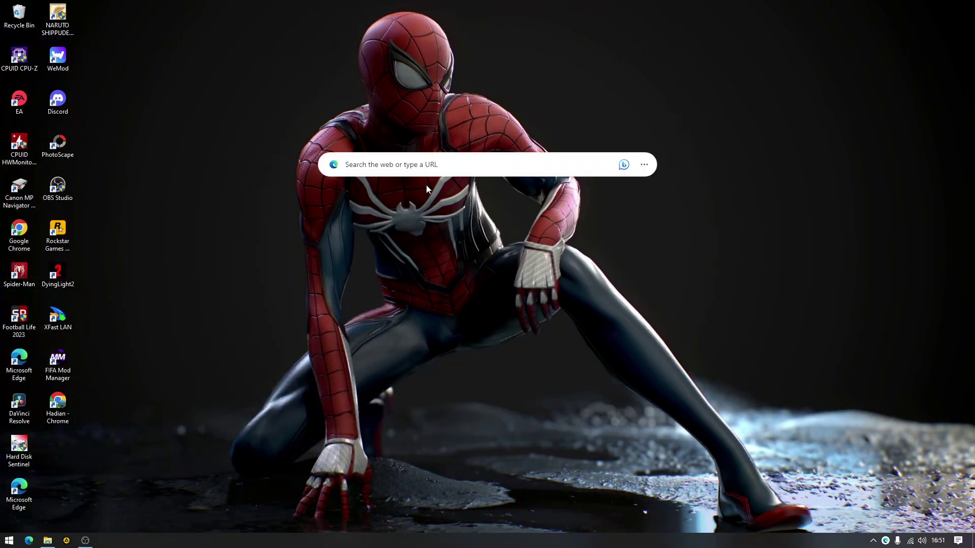
pyautogui.rightClick(184, 274)
pyautogui.click(643, 165)
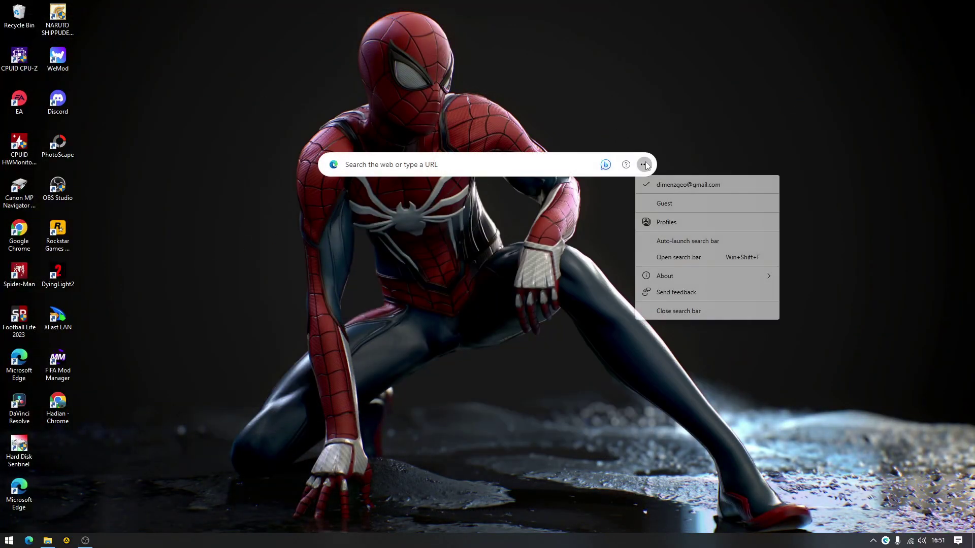
pyautogui.click(668, 311)
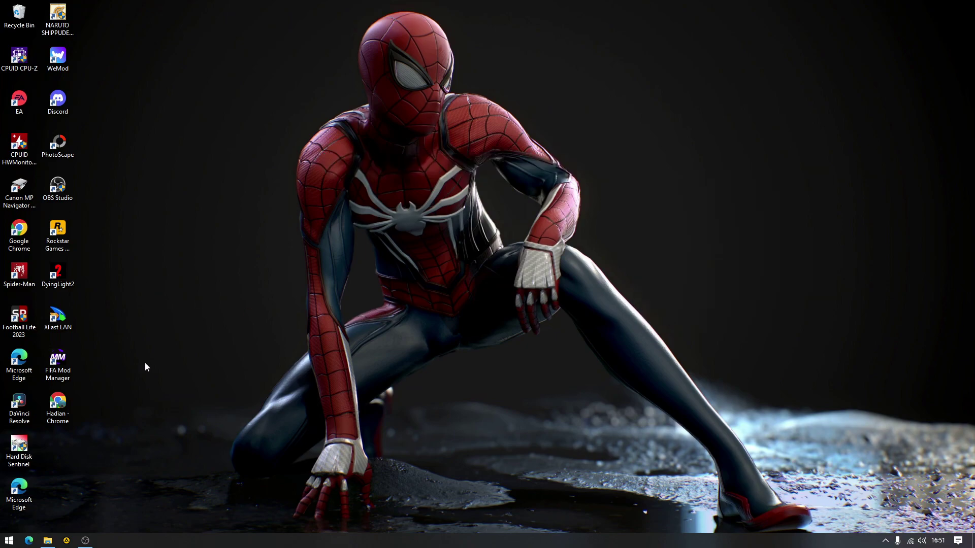
# Launch Football Life 2023 from the desktop and switch to the Sider 7 window while the game starts.
pyautogui.rightClick(118, 398)
pyautogui.click(135, 437)
pyautogui.doubleClick(22, 323)
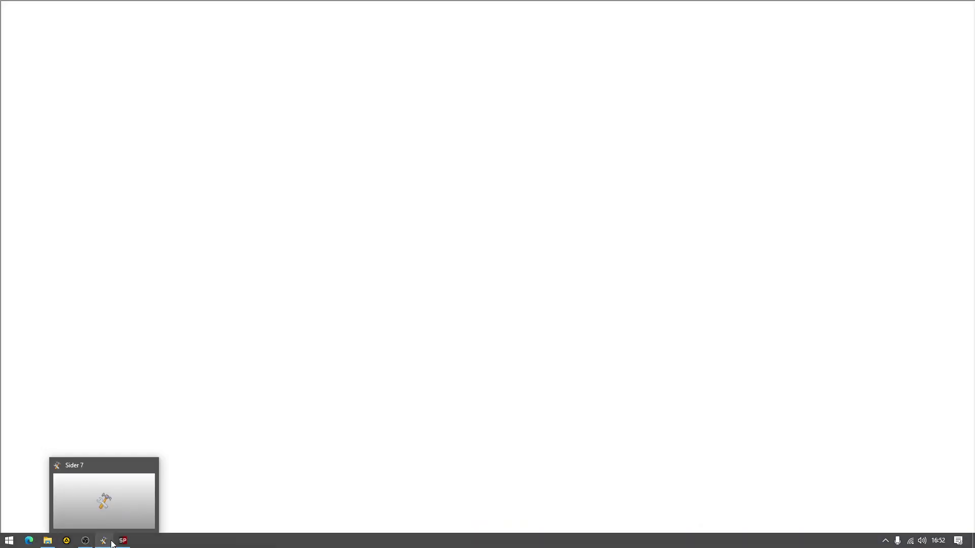
pyautogui.click(105, 499)
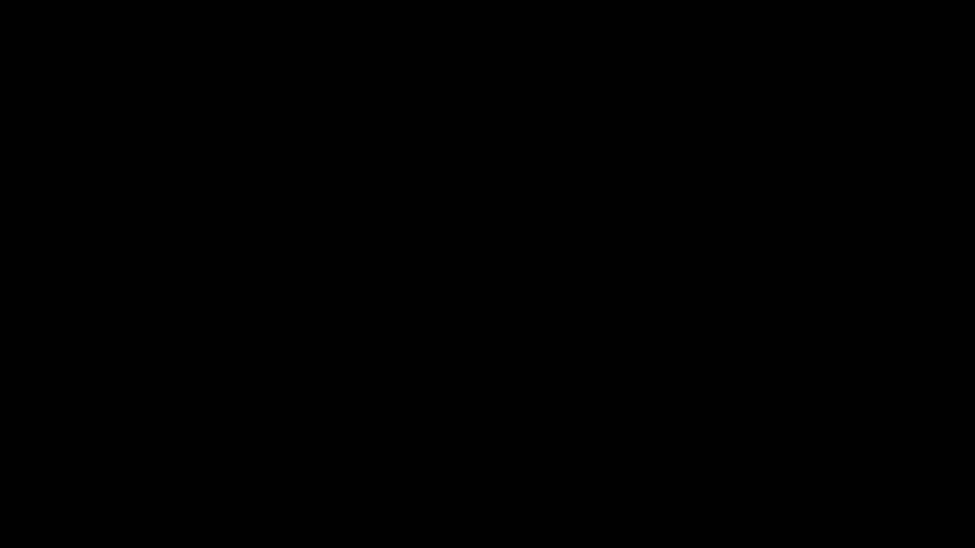